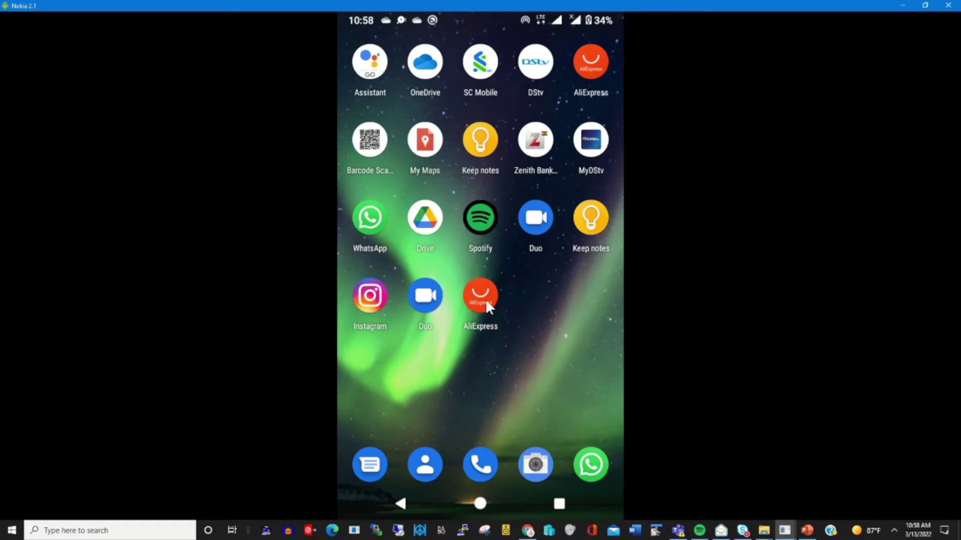
Launch OneDrive, browse the Home, Files and Photos tabs, and finish on the Files folder list
click(426, 65)
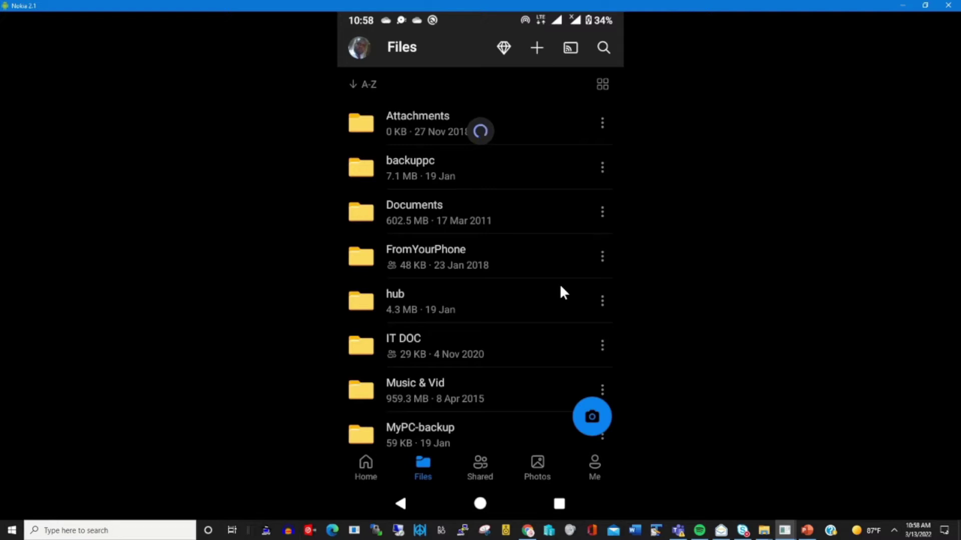
click(368, 472)
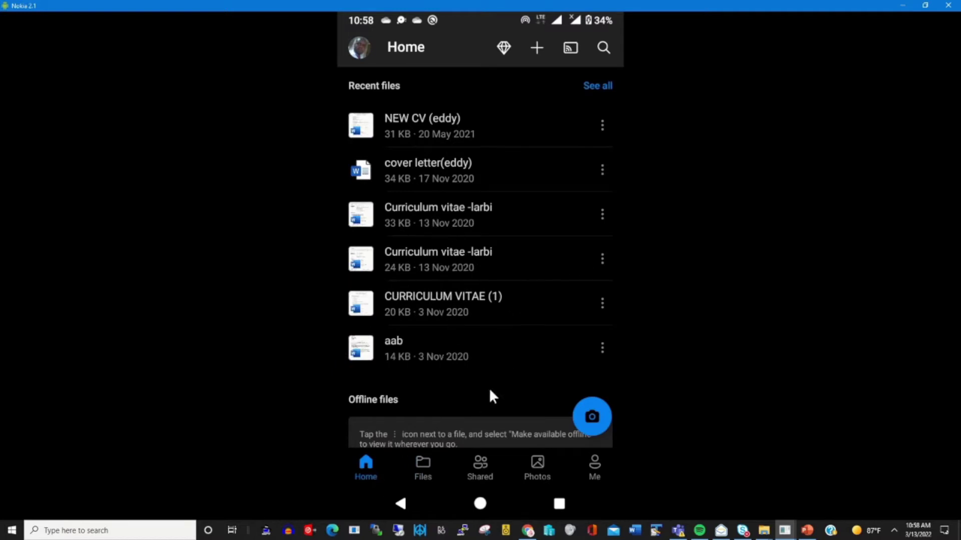
click(422, 465)
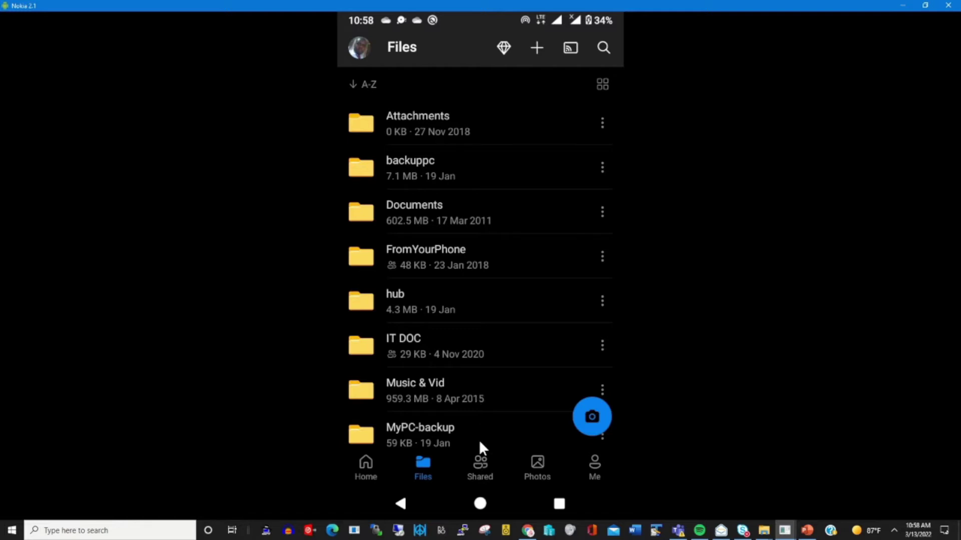
click(538, 461)
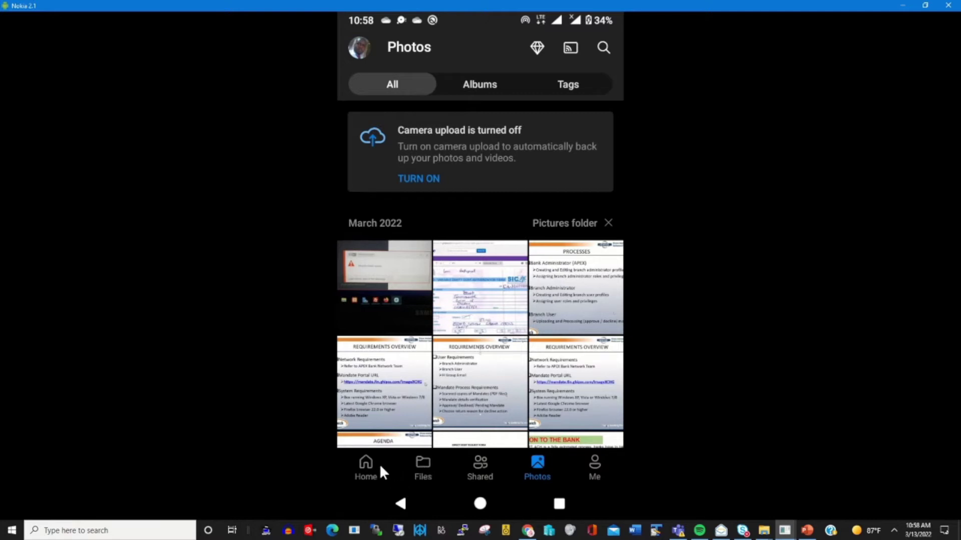
click(367, 473)
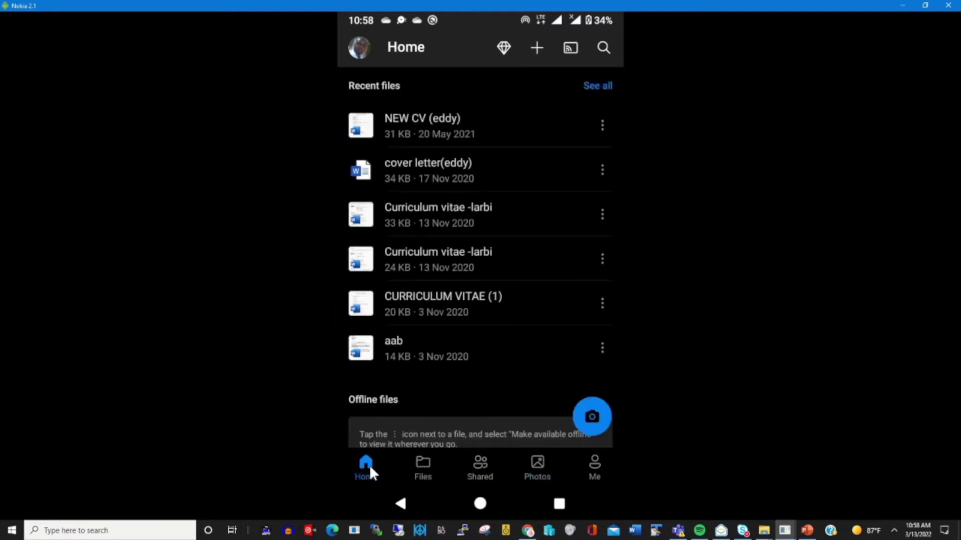
click(423, 467)
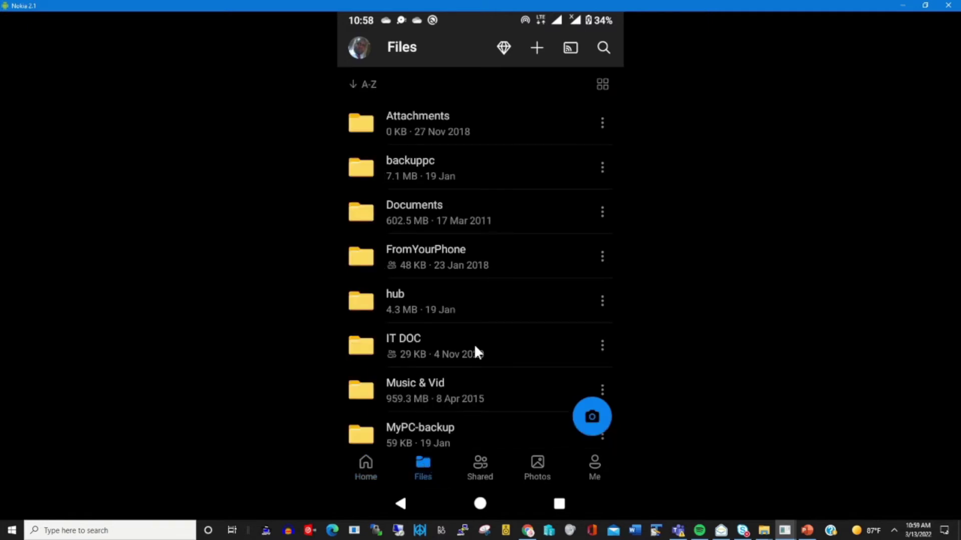
Create a new folder named 'Phonebackup' from the add menu
click(539, 48)
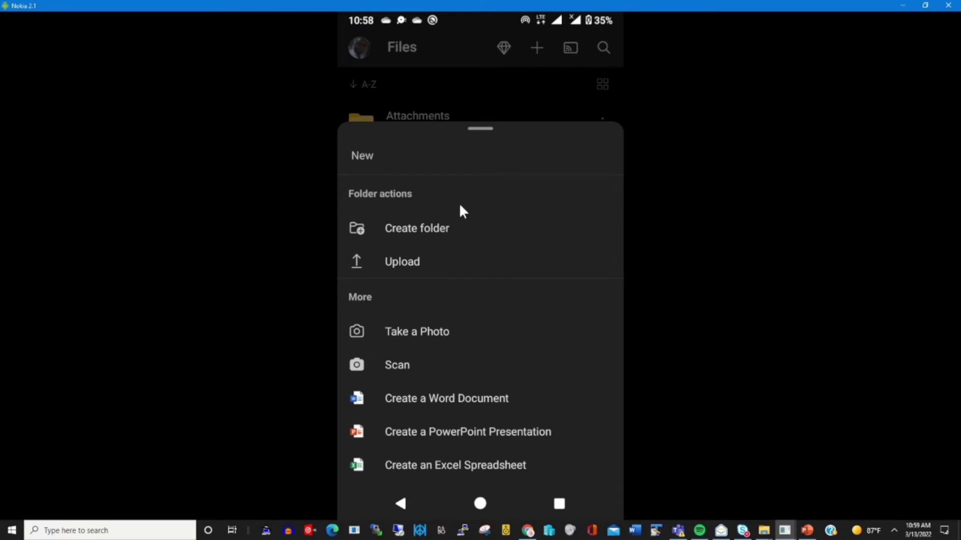
click(425, 228)
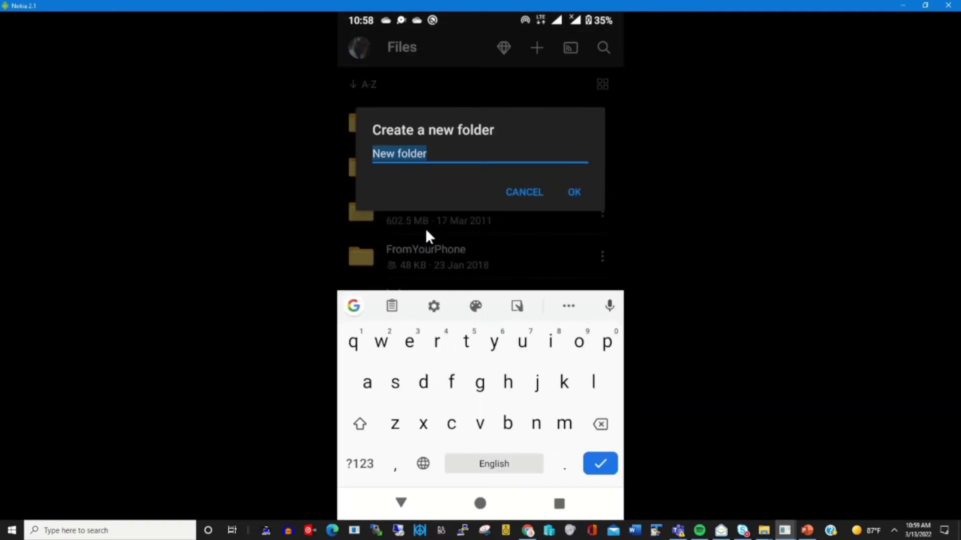
text(P)
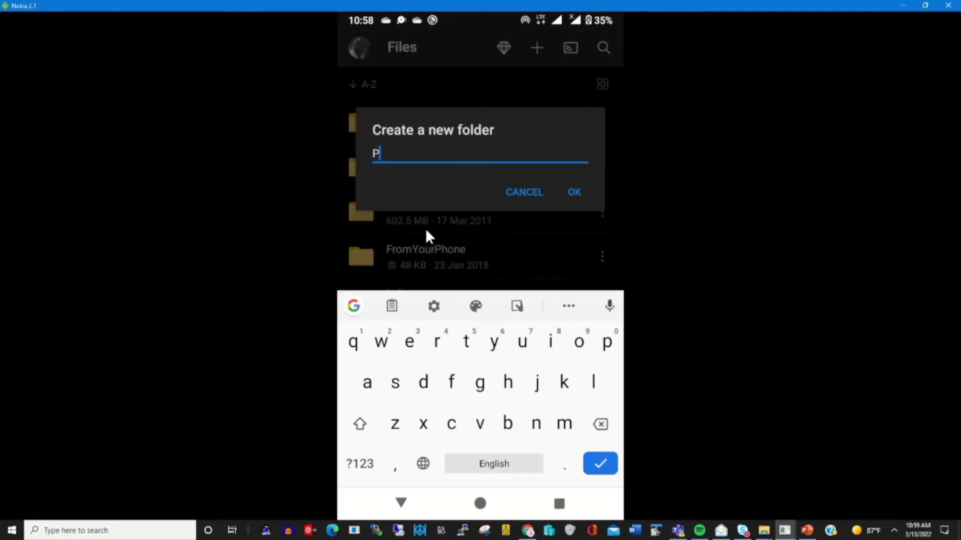
text(hone)
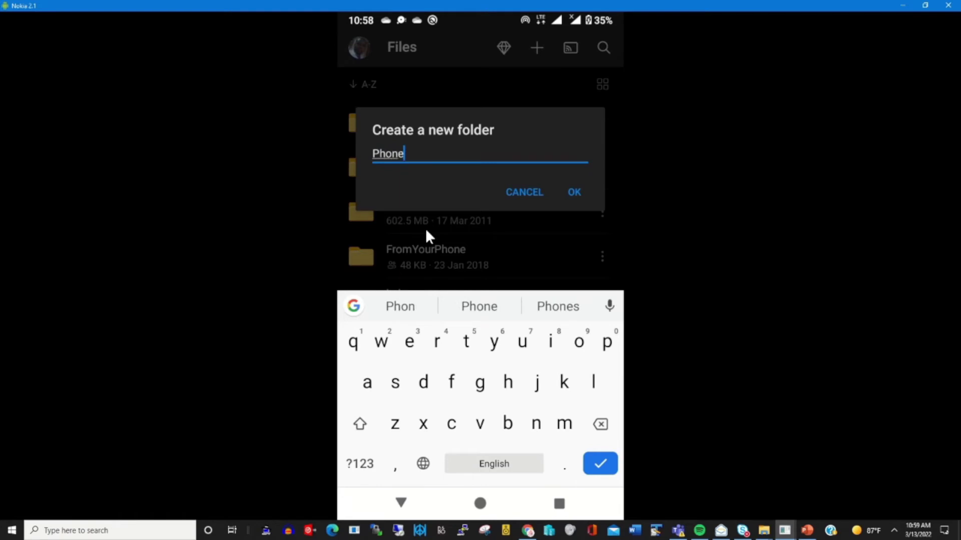
text(b)
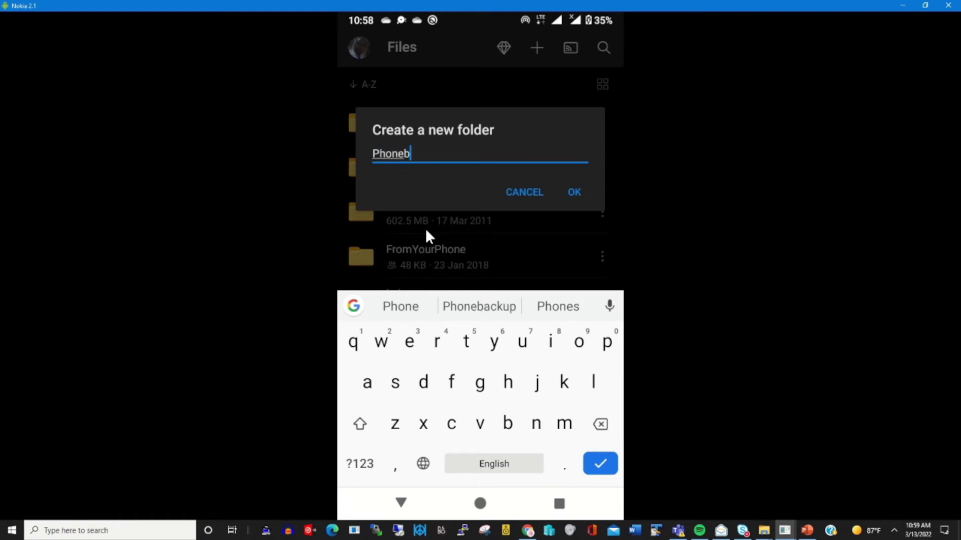
text(ackup)
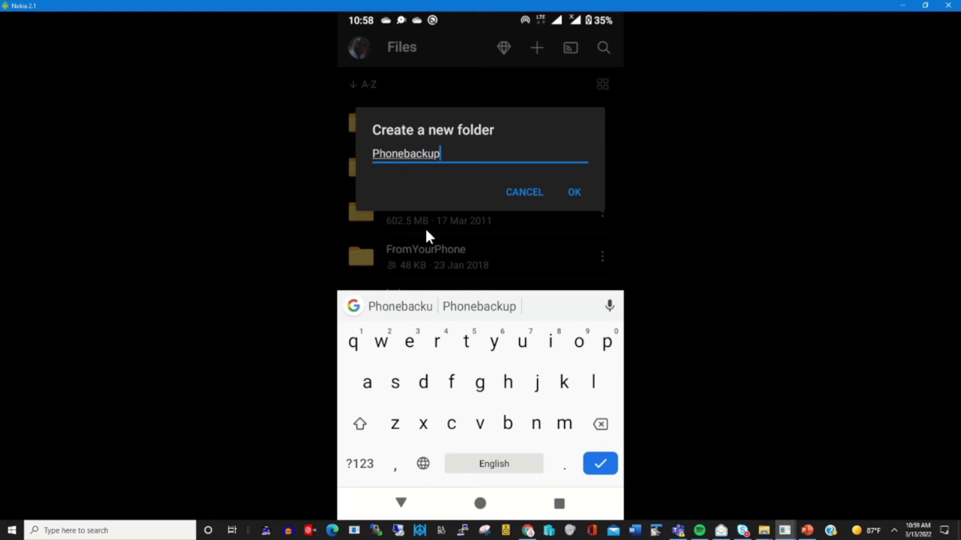
click(581, 193)
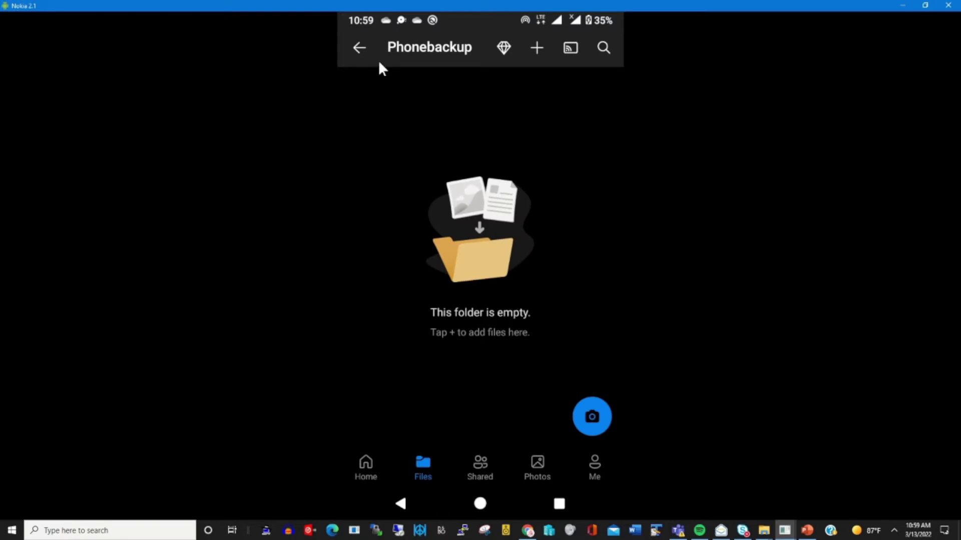
click(358, 47)
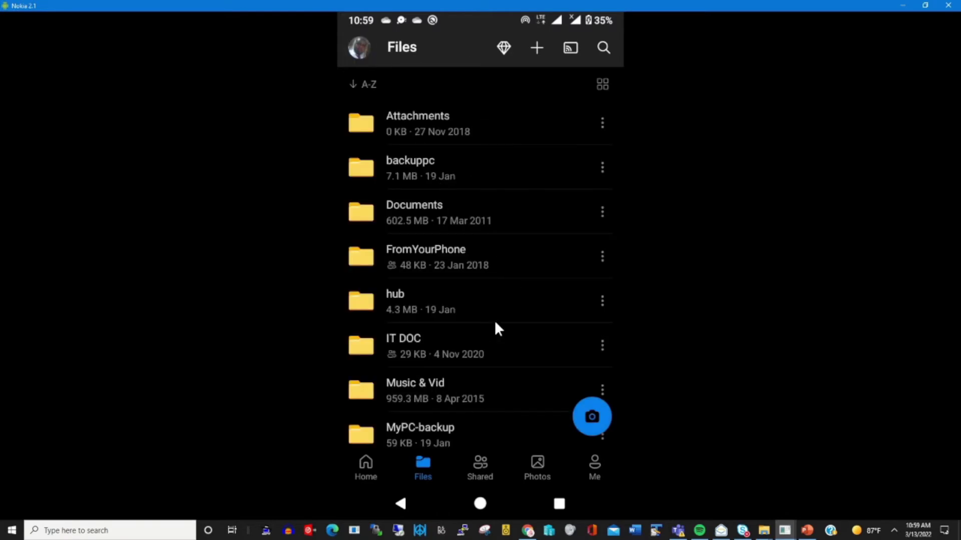
click(526, 263)
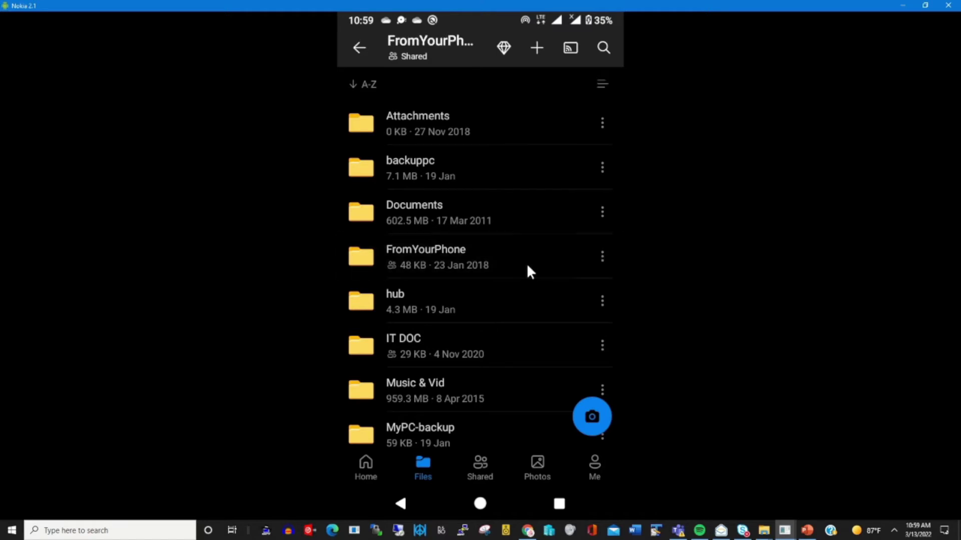
click(359, 48)
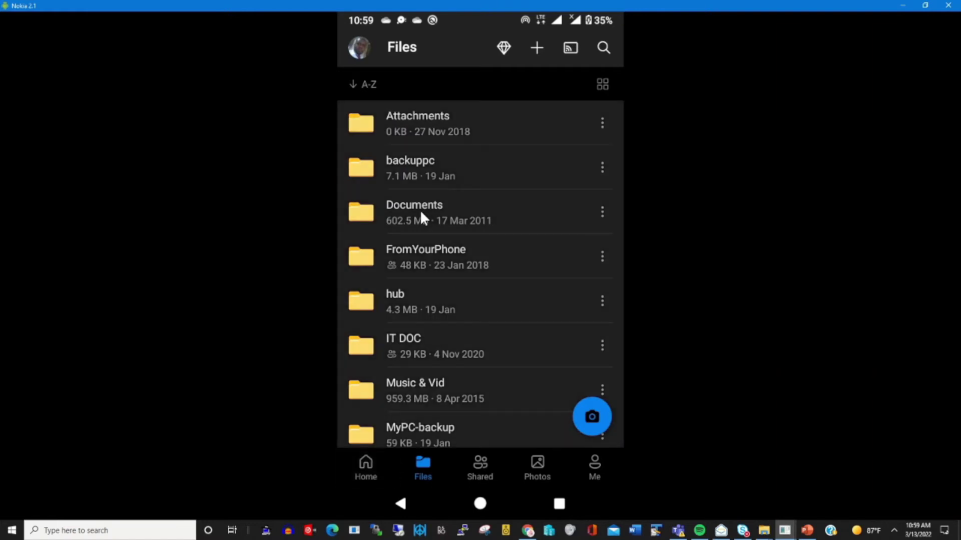
key(Down)
key(Down)
key(Down)
key(Down)
key(Down)
key(Down)
key(Down)
key(Down)
key(Down)
key(Down)
key(Down)
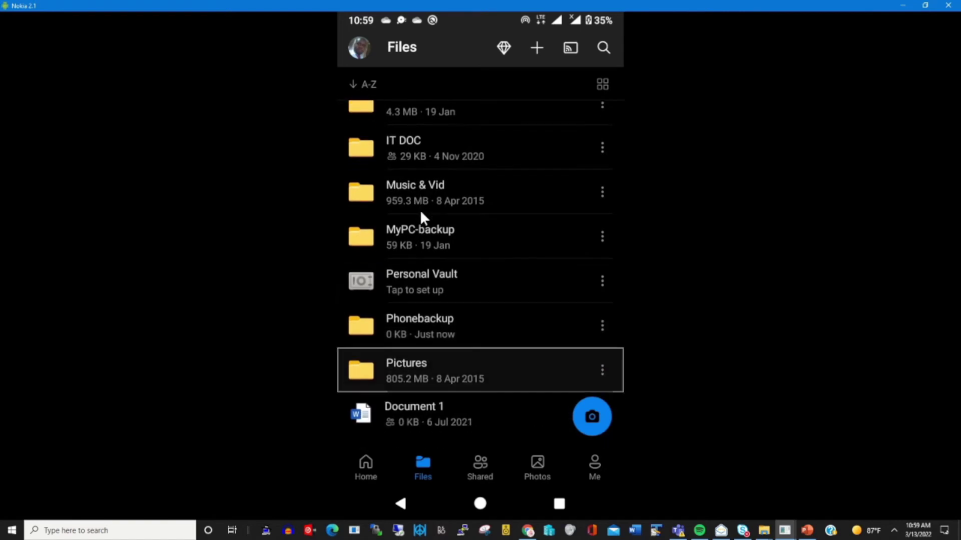
key(Up)
key(Up)
key(Up)
key(Down)
key(Down)
key(Down)
click(423, 317)
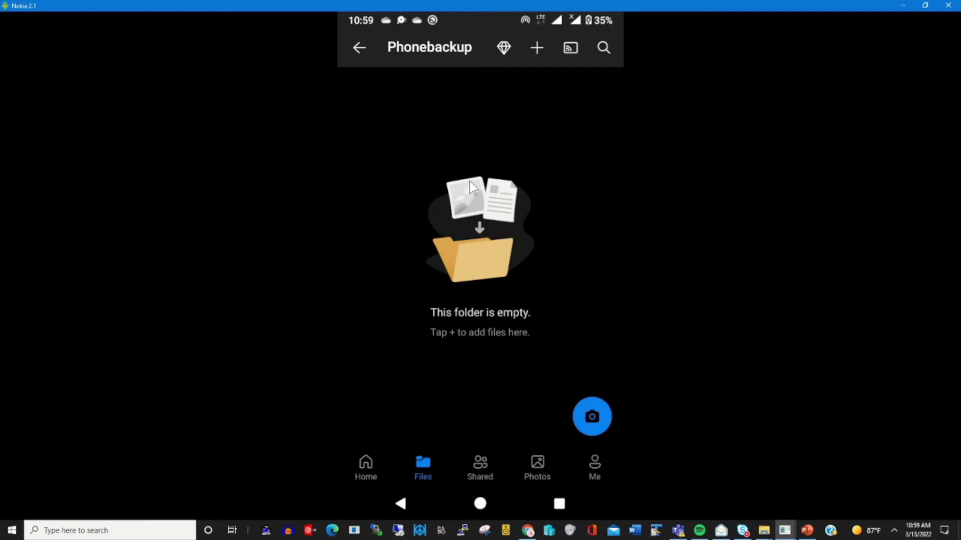
Choose Upload from Phonebackup's add menu to open the phone's file picker
click(537, 48)
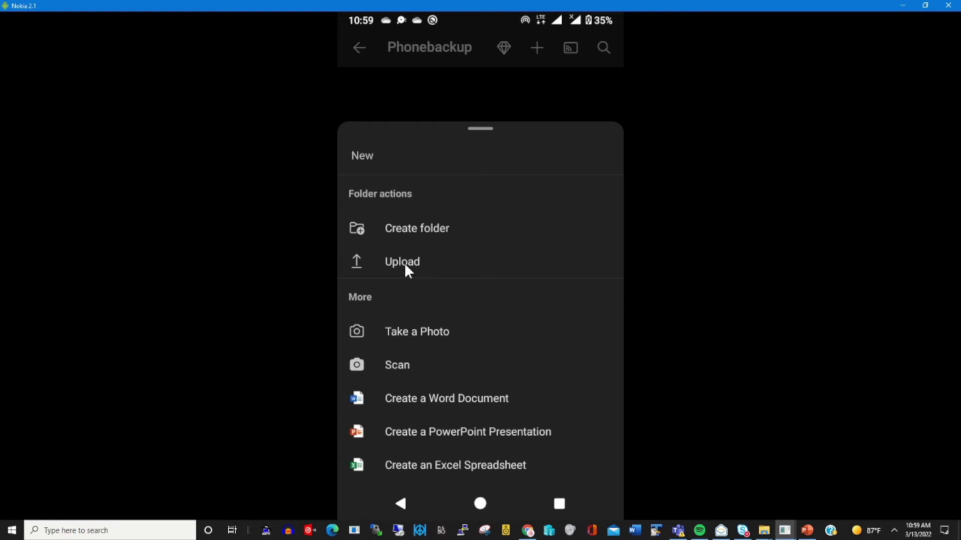
click(404, 262)
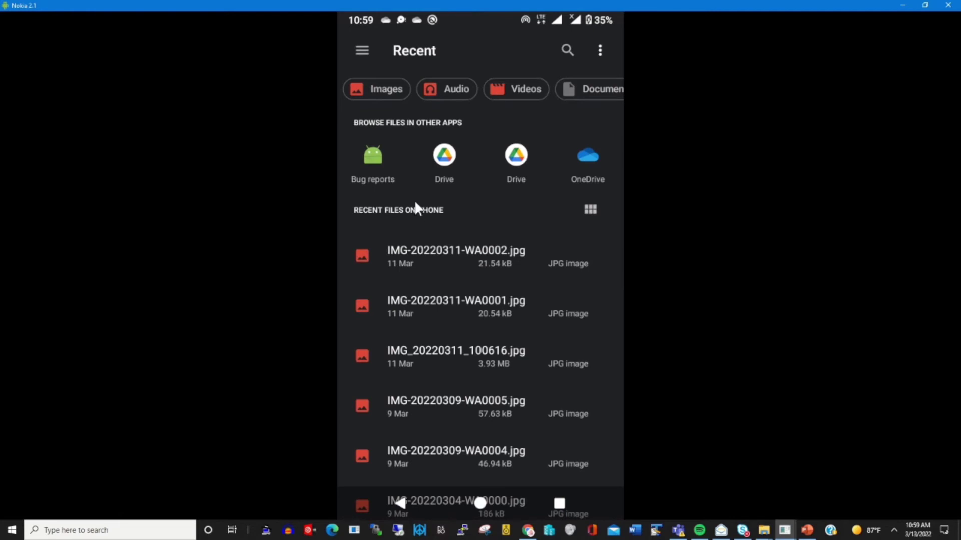
Try the Audio and Videos filters, then filter the picker to Images only
click(376, 89)
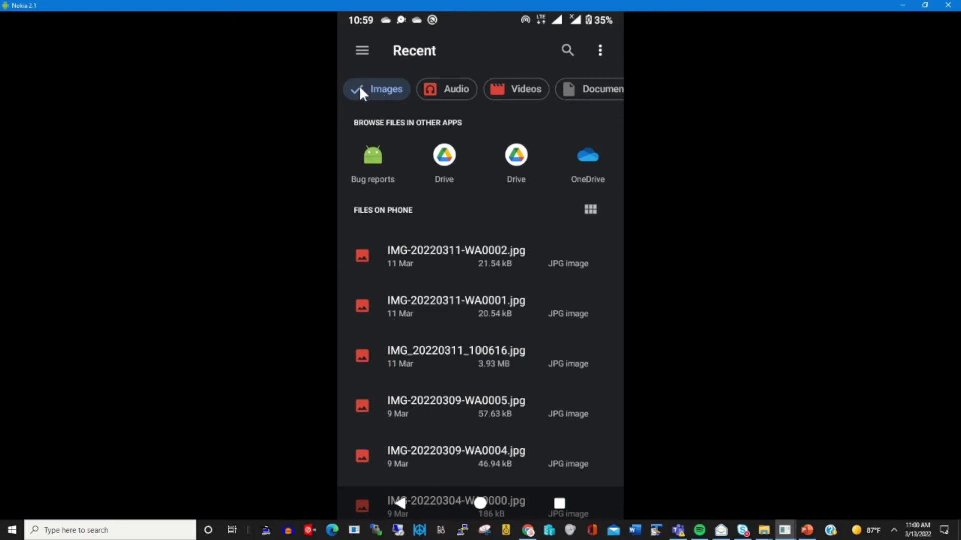
click(446, 95)
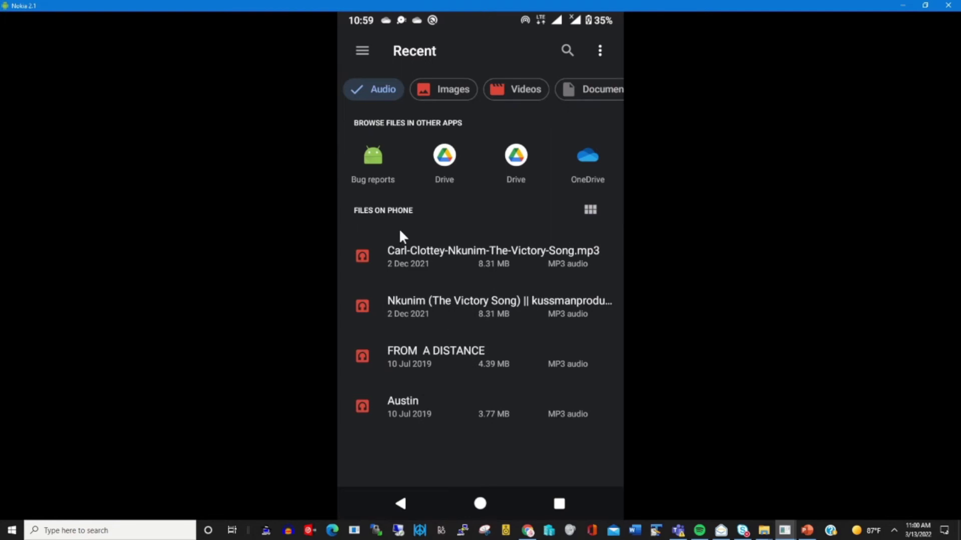
click(517, 89)
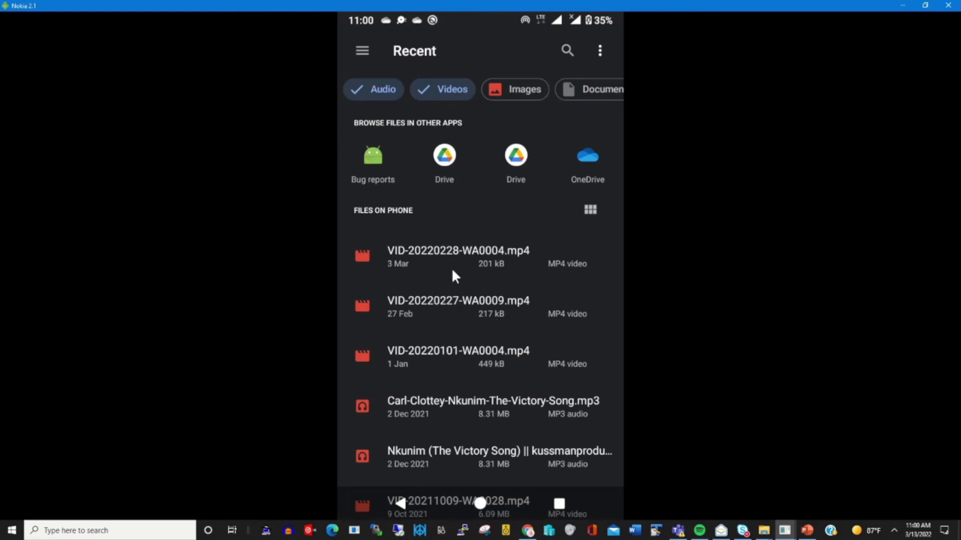
click(371, 94)
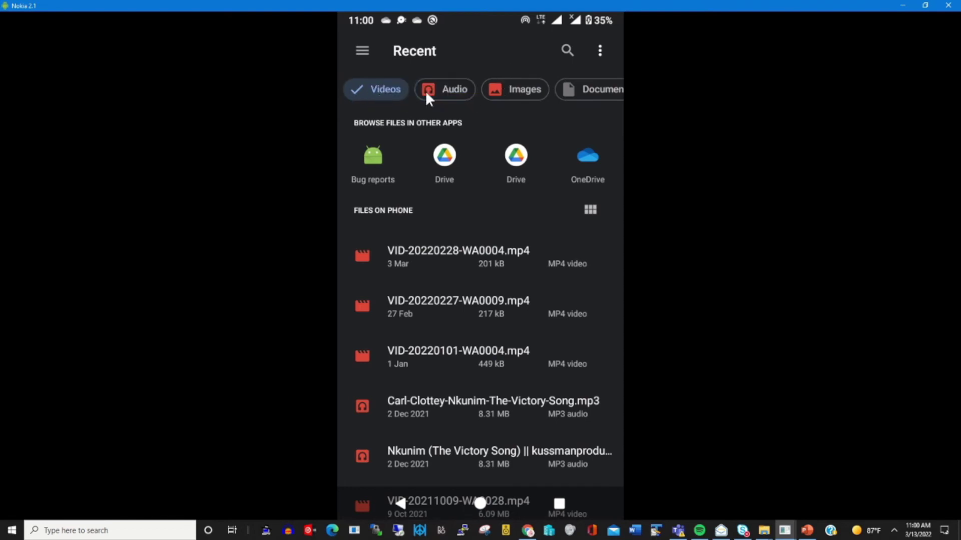
click(376, 93)
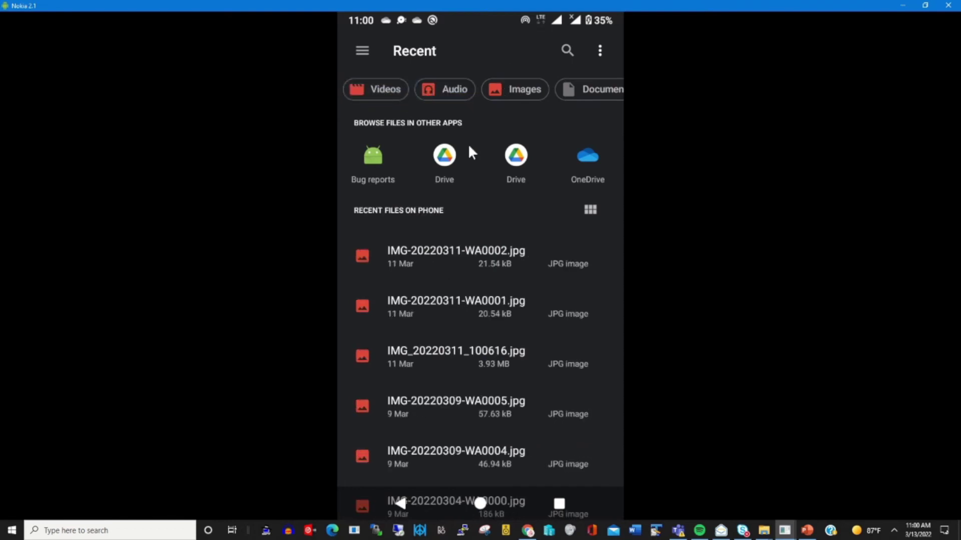
click(516, 92)
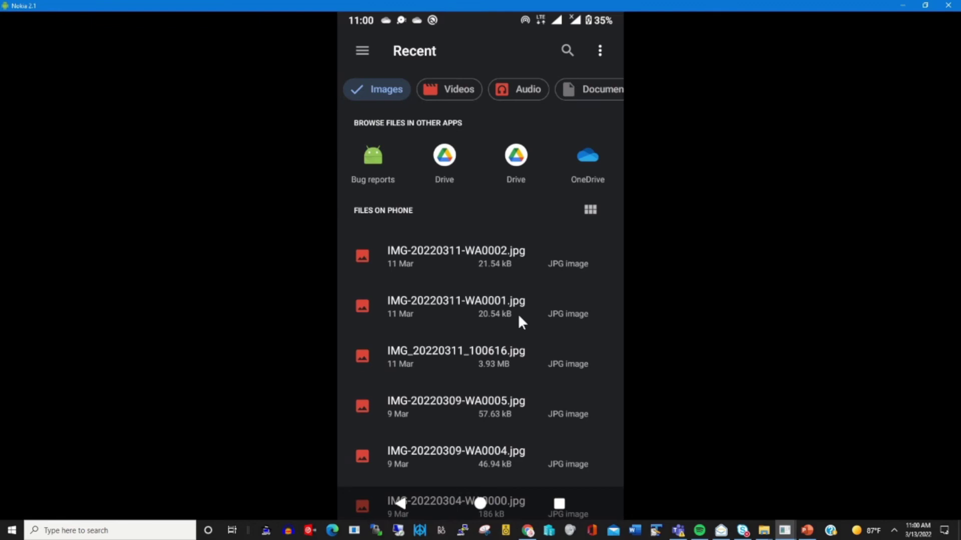
Upload IMG-20220311-WA0002.jpg, reopen Phonebackup to confirm it, and show the image's actions menu
click(481, 252)
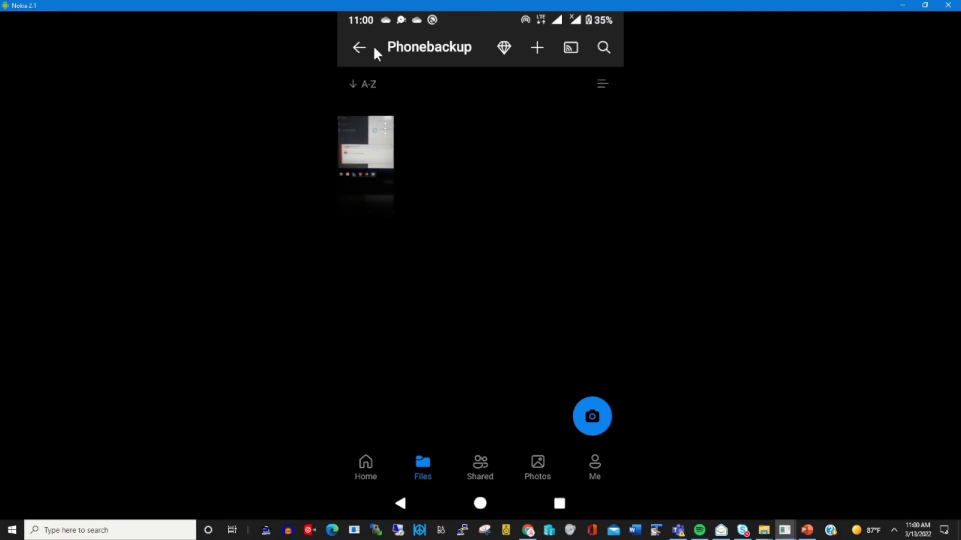
click(359, 47)
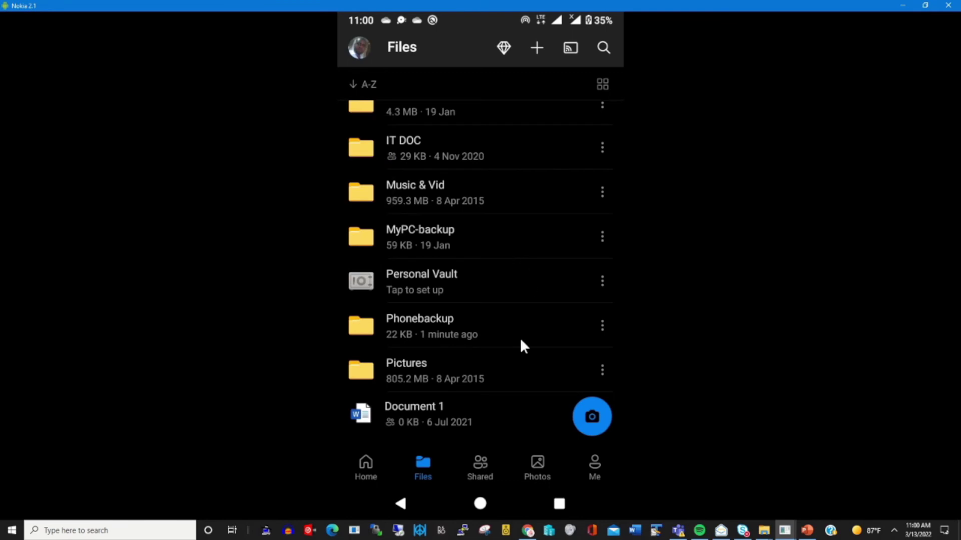
click(433, 326)
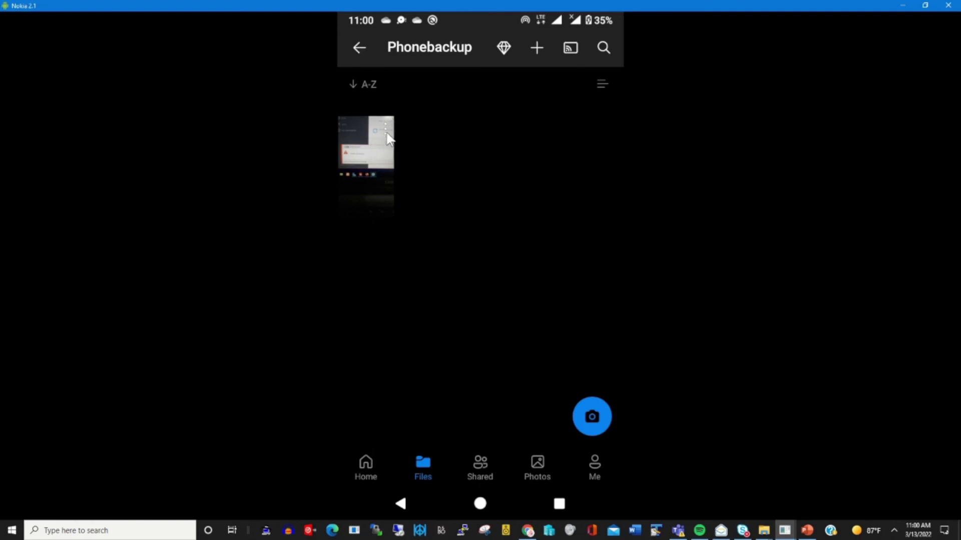
click(386, 131)
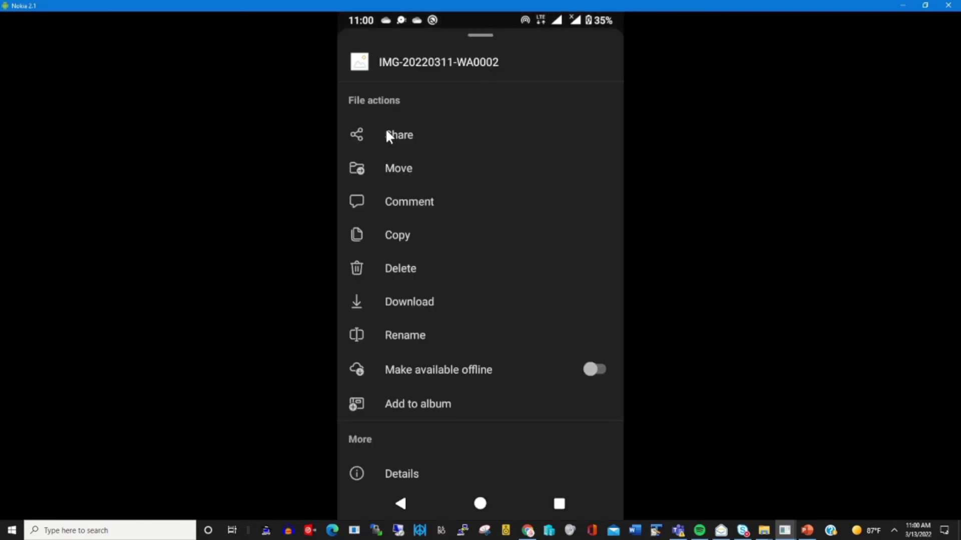